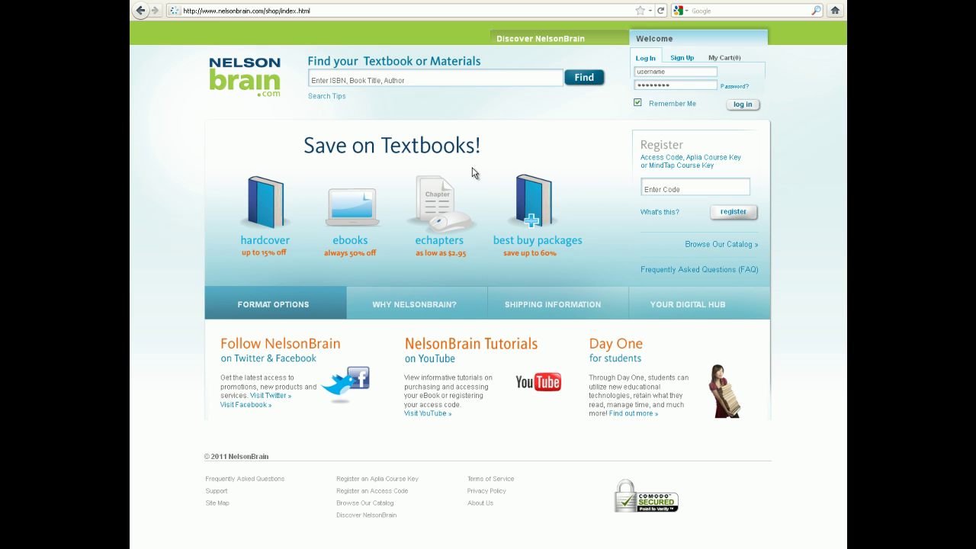
{"action": "left_click", "coordinate": [414, 75]}
{"action": "left_click", "coordinate": [577, 79]}
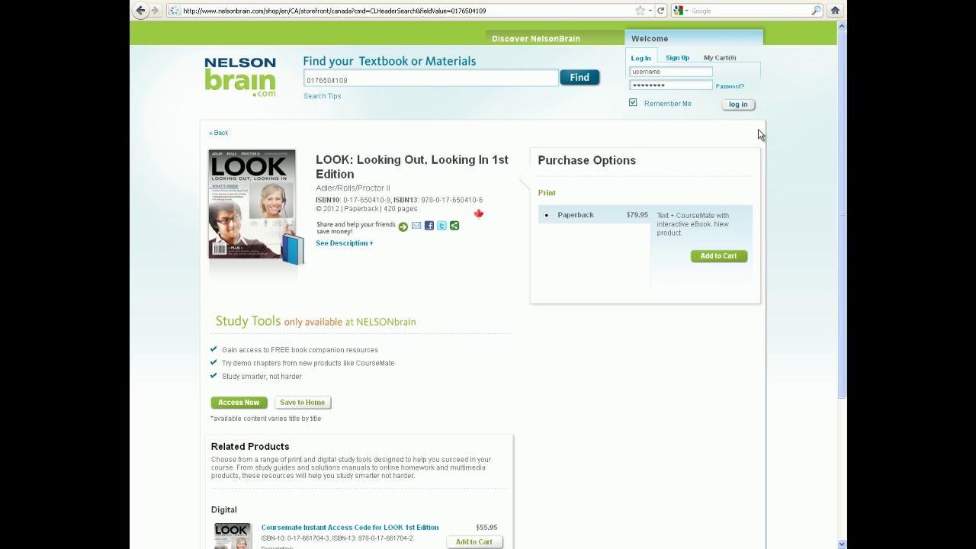
{"action": "scroll", "coordinate": [843, 135], "scroll_direction": "down", "scroll_amount": 2}
{"action": "scroll", "coordinate": [843, 229], "scroll_direction": "down", "scroll_amount": 2}
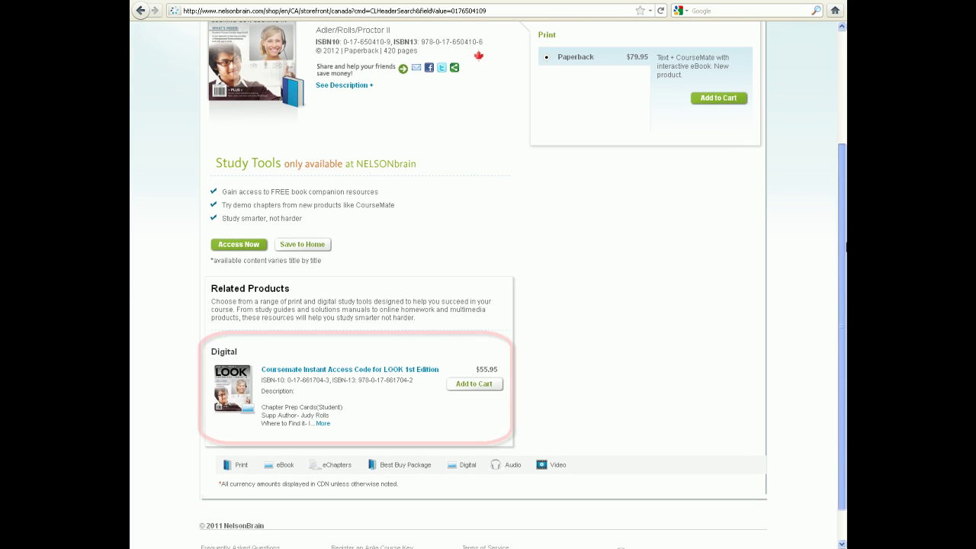
{"action": "left_click_drag", "start_coordinate": [845, 246], "coordinate": [841, 126]}
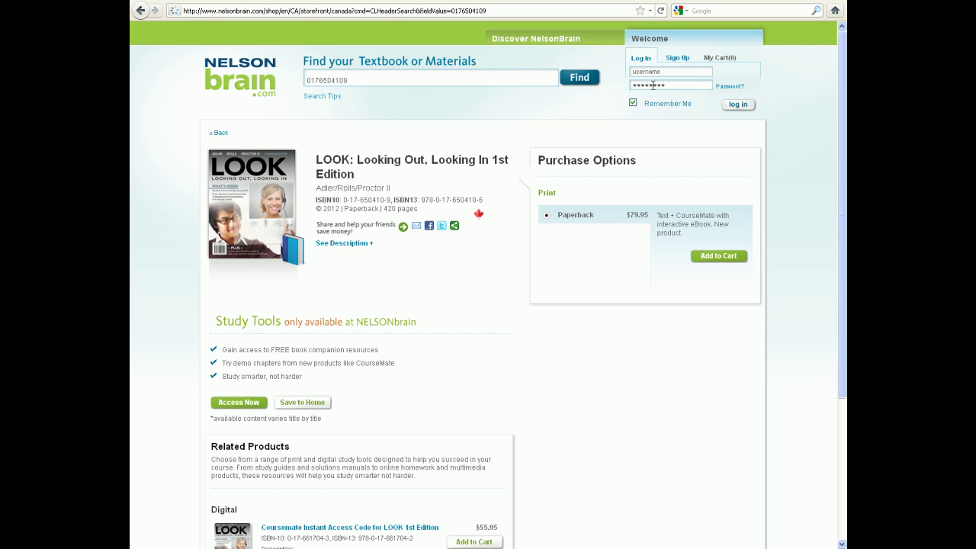
Step: Open the Sign Up form and review its Secret Question options, keeping the high school question
{"action": "left_click", "coordinate": [678, 58]}
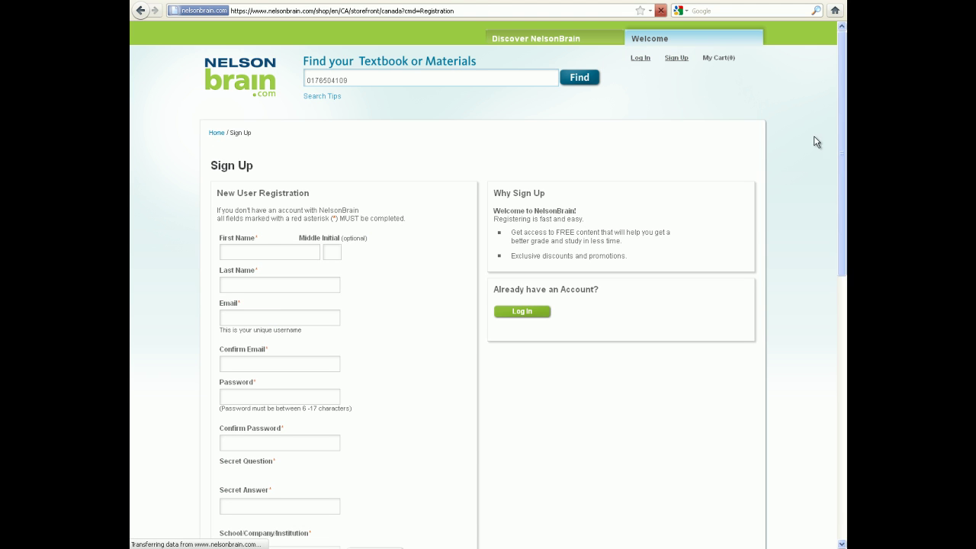
{"action": "left_click_drag", "start_coordinate": [842, 145], "coordinate": [841, 216]}
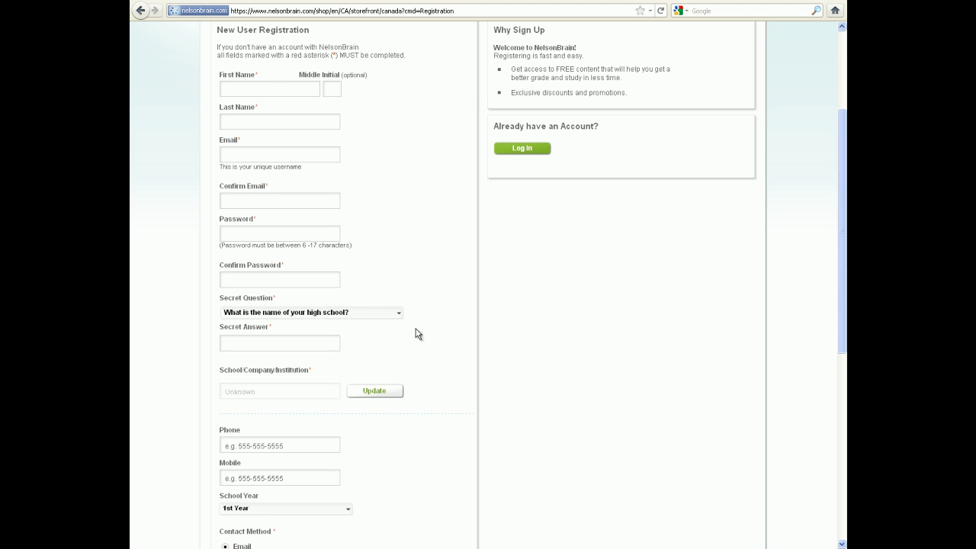
{"action": "left_click", "coordinate": [399, 313]}
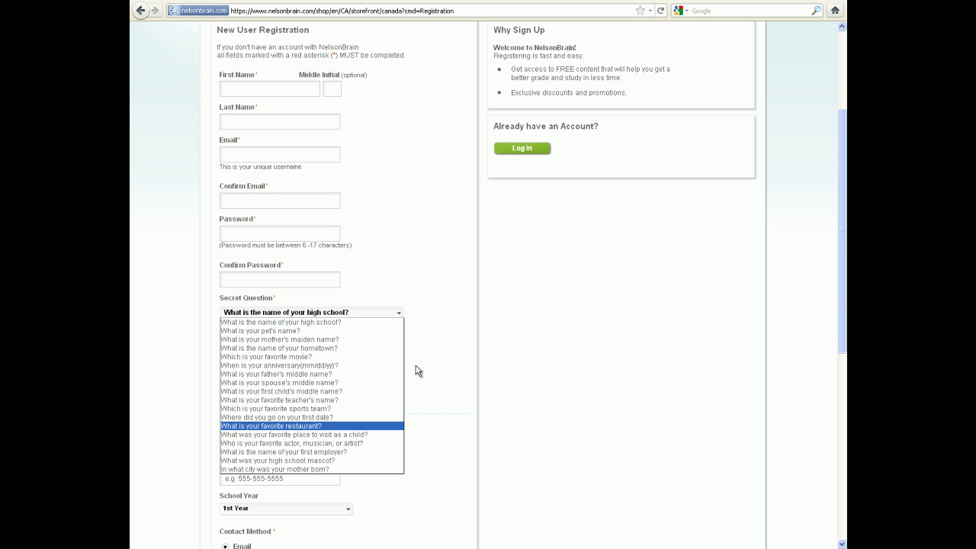
{"action": "left_click", "coordinate": [436, 340]}
{"action": "left_click_drag", "start_coordinate": [843, 243], "coordinate": [844, 358]}
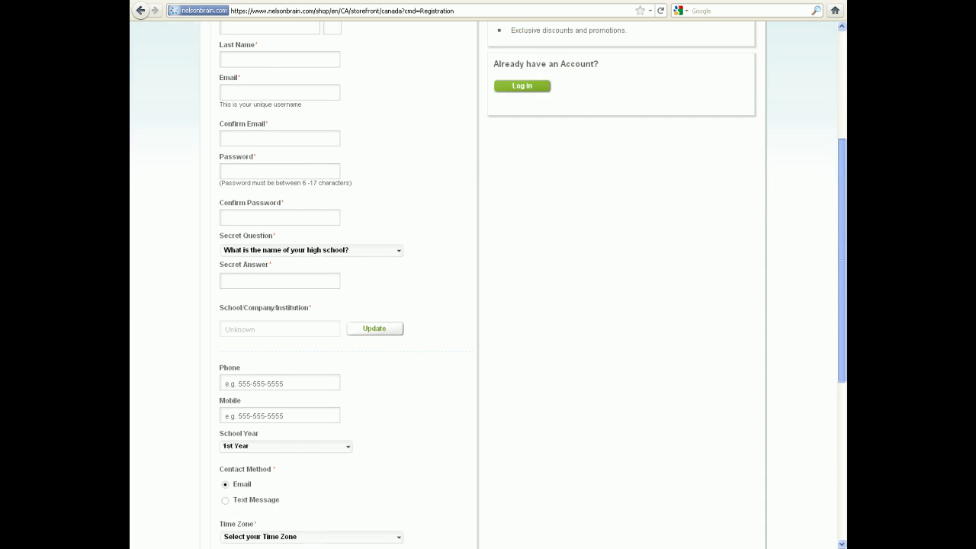
Step: Filter the school picker to College or University institutions in Toronto, Ontario
{"action": "left_click", "coordinate": [384, 153]}
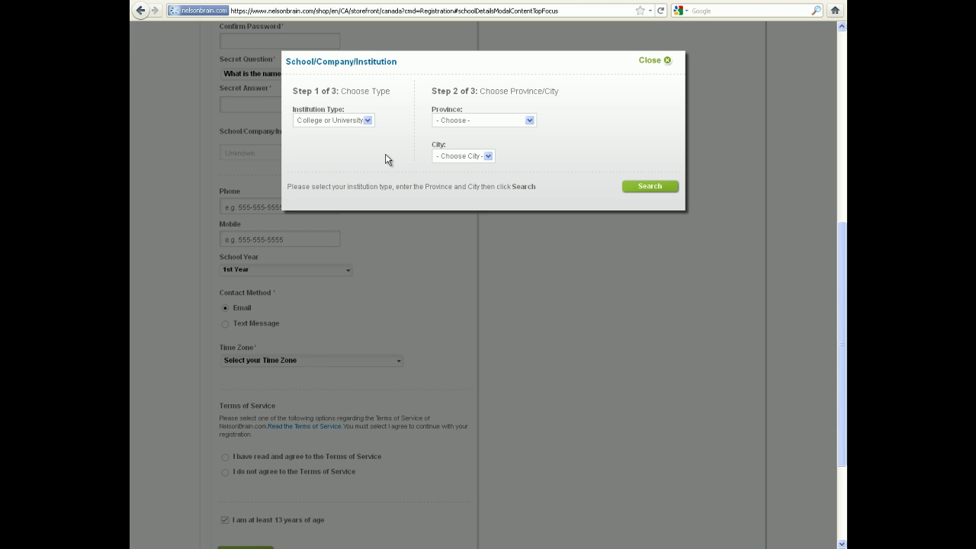
{"action": "left_click", "coordinate": [367, 120]}
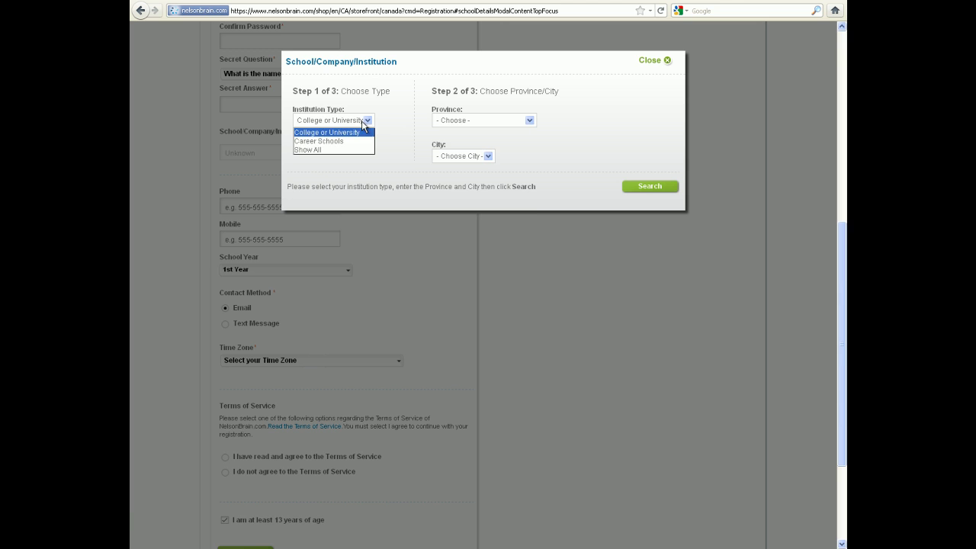
{"action": "left_click", "coordinate": [368, 122]}
{"action": "left_click", "coordinate": [460, 122]}
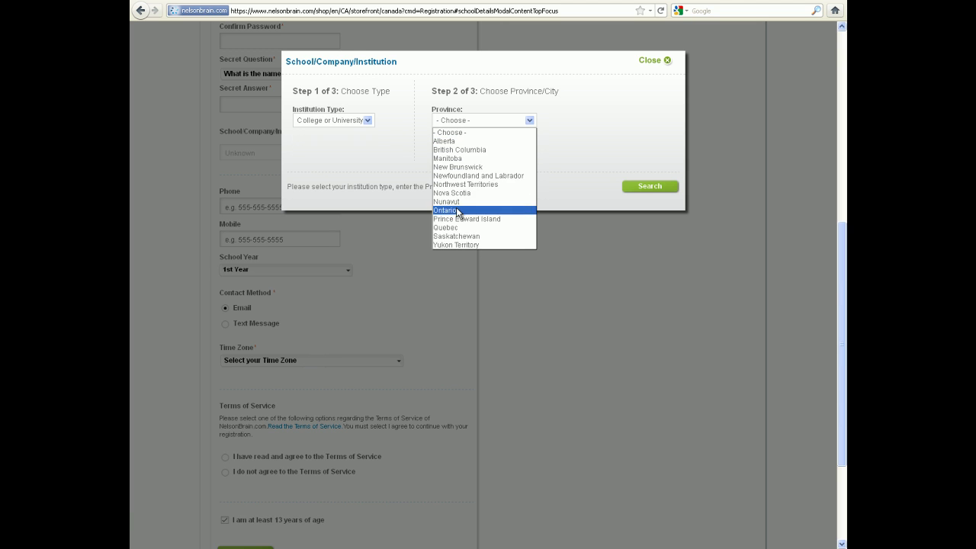
{"action": "left_click", "coordinate": [460, 210]}
{"action": "left_click", "coordinate": [506, 156]}
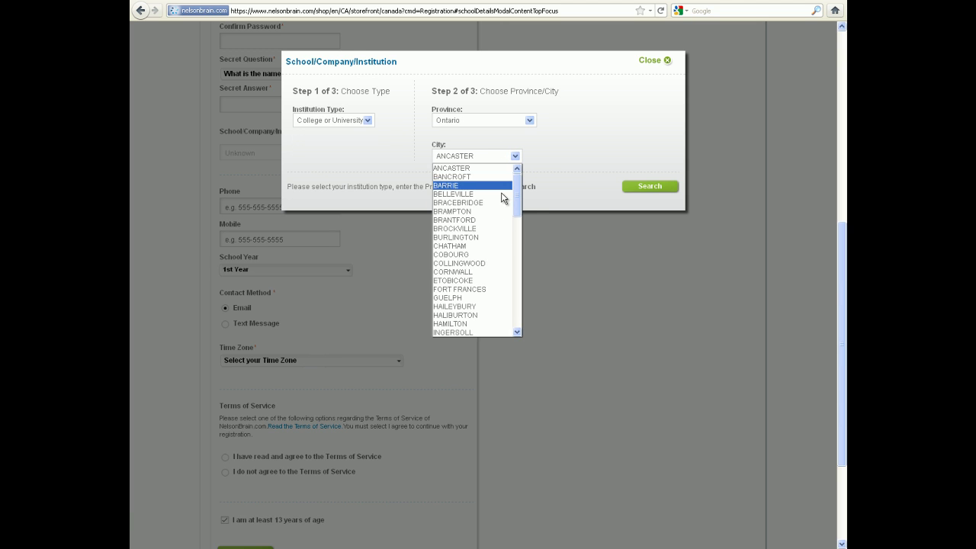
{"action": "scroll", "coordinate": [485, 293], "scroll_direction": "down", "scroll_amount": 4}
{"action": "scroll", "coordinate": [486, 299], "scroll_direction": "down", "scroll_amount": 4}
{"action": "scroll", "coordinate": [488, 305], "scroll_direction": "down", "scroll_amount": 3}
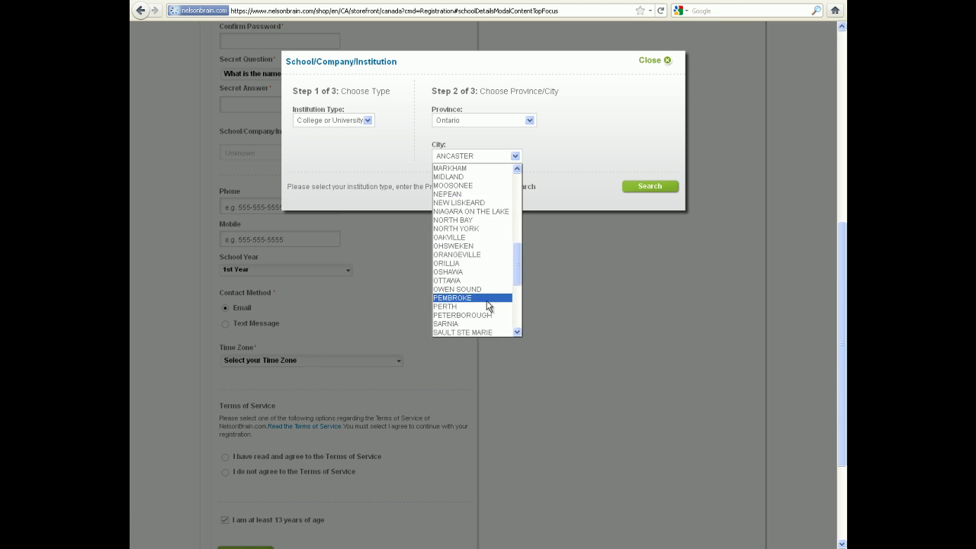
{"action": "scroll", "coordinate": [488, 307], "scroll_direction": "down", "scroll_amount": 5}
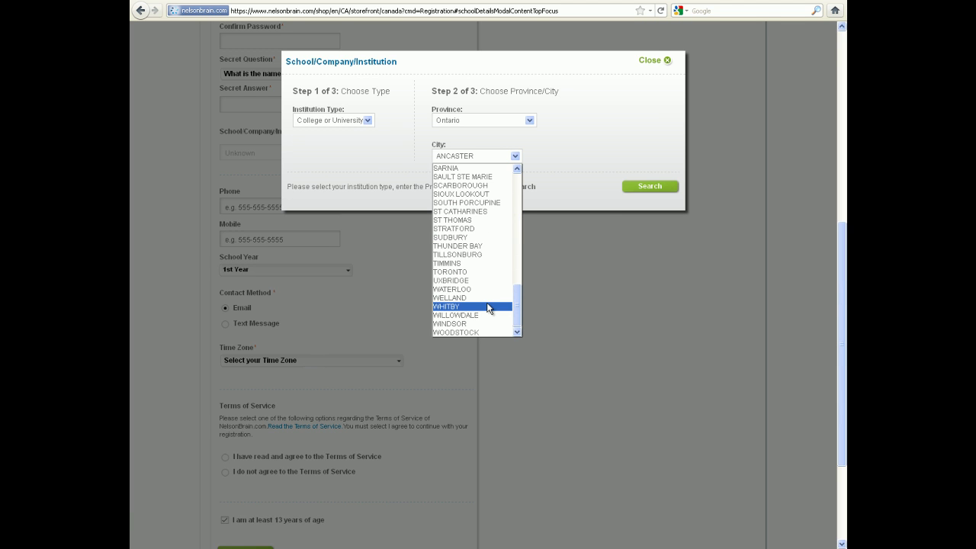
{"action": "left_click", "coordinate": [475, 272]}
Step: Search Toronto institutions, pick Seneca College York Campus, and switch to manual institution entry
{"action": "left_click", "coordinate": [650, 188]}
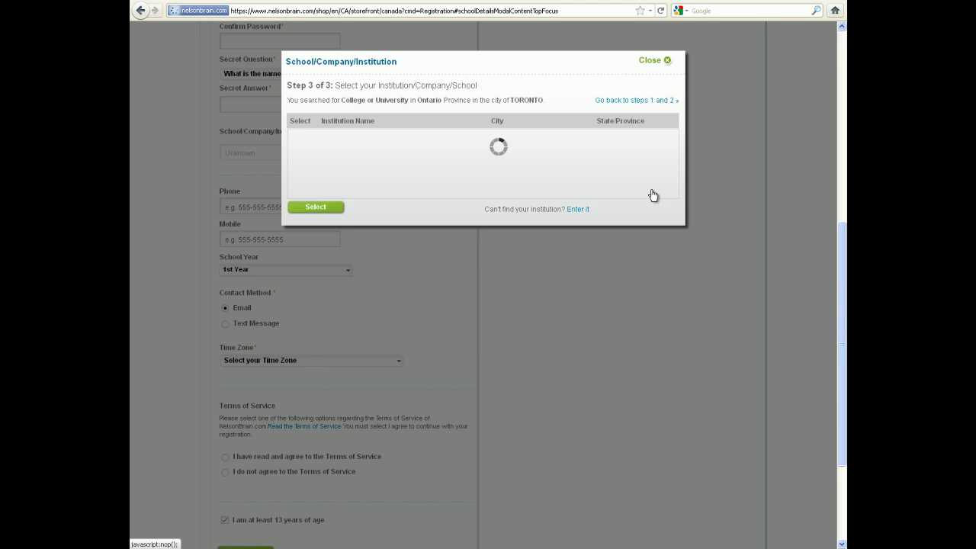
{"action": "mouse_move", "coordinate": [673, 137]}
{"action": "left_mouse_down"}
{"action": "mouse_move", "coordinate": [674, 188]}
{"action": "mouse_move", "coordinate": [669, 177]}
{"action": "left_mouse_up"}
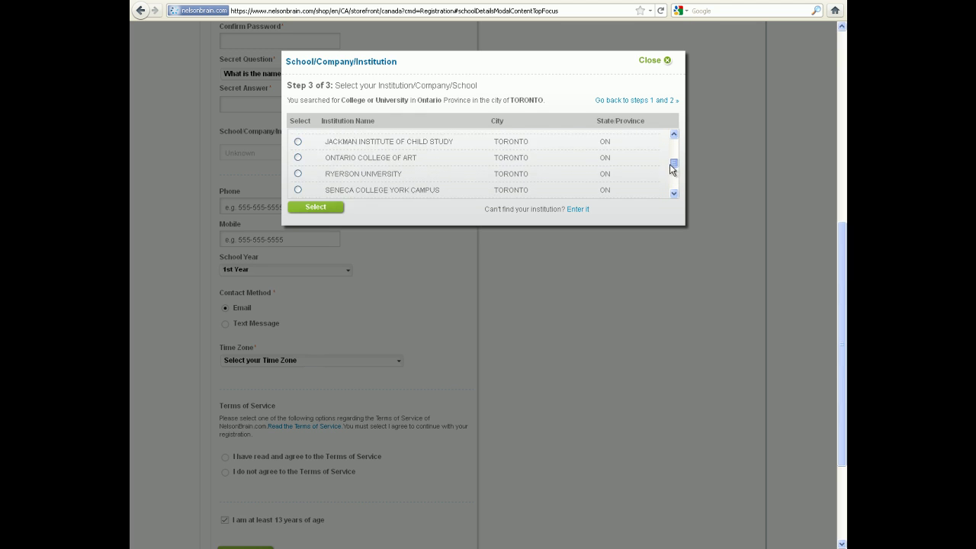
{"action": "left_click", "coordinate": [297, 130]}
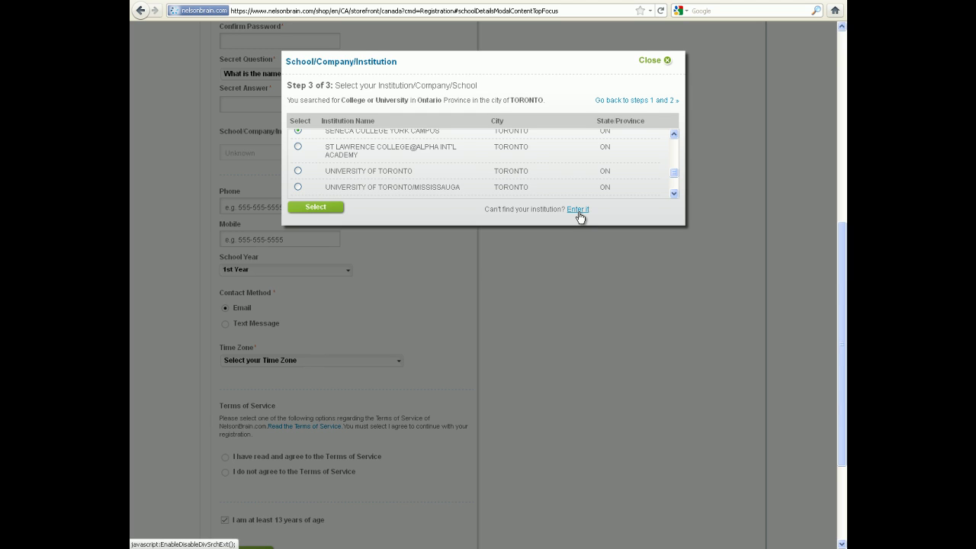
{"action": "left_click", "coordinate": [578, 212]}
{"action": "type", "text": "Seneca"}
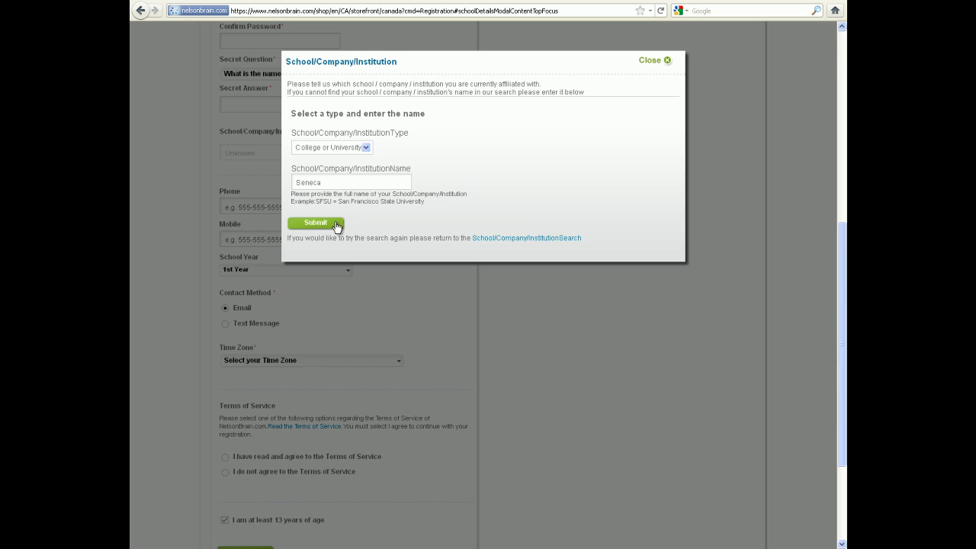
Step: Submit Seneca as the school, choose 2nd Year and Eastern Time, and accept the Terms
{"action": "left_click", "coordinate": [335, 223]}
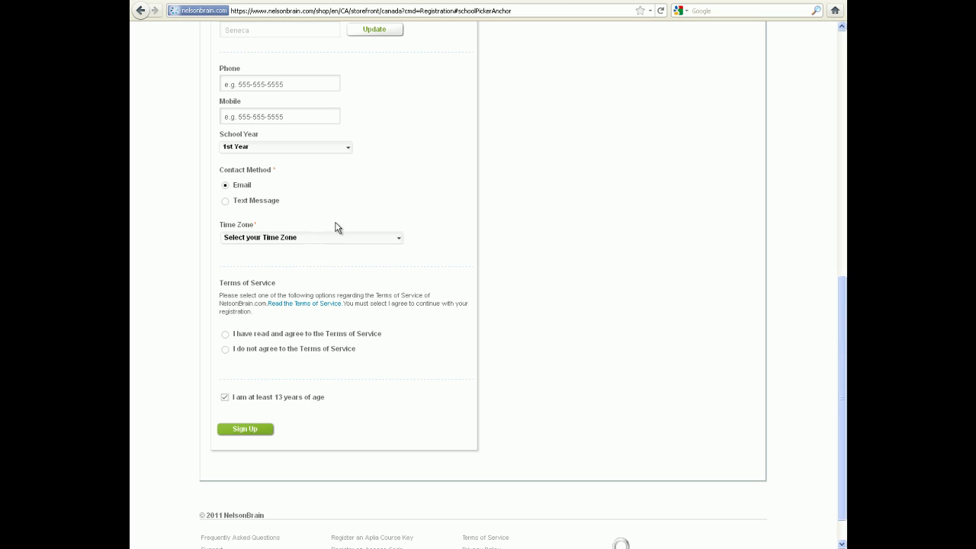
{"action": "left_click", "coordinate": [346, 147]}
{"action": "left_click", "coordinate": [320, 165]}
{"action": "left_click", "coordinate": [373, 238]}
{"action": "left_click", "coordinate": [324, 351]}
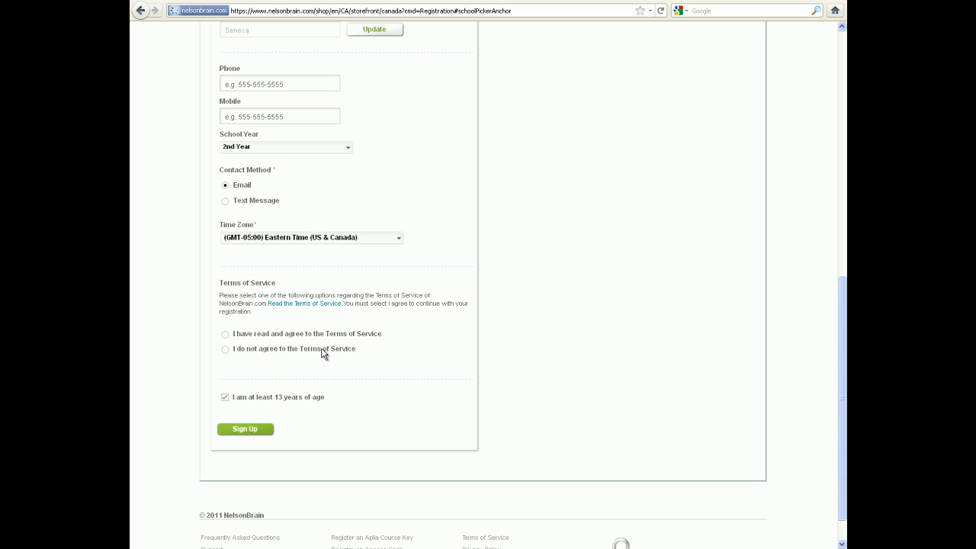
{"action": "left_click", "coordinate": [225, 335]}
{"action": "scroll", "coordinate": [594, 420], "scroll_direction": "up", "scroll_amount": 5}
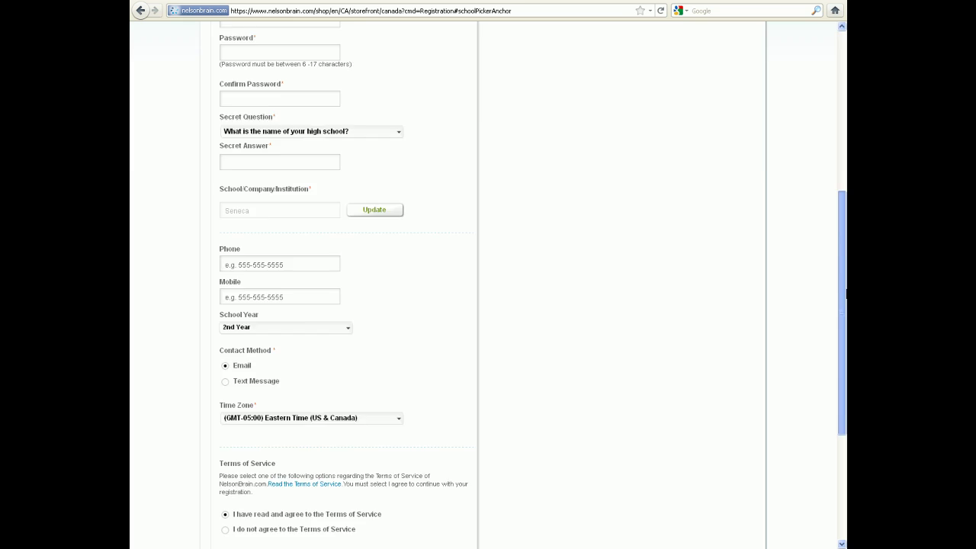
{"action": "scroll", "coordinate": [564, 321], "scroll_direction": "up", "scroll_amount": 7}
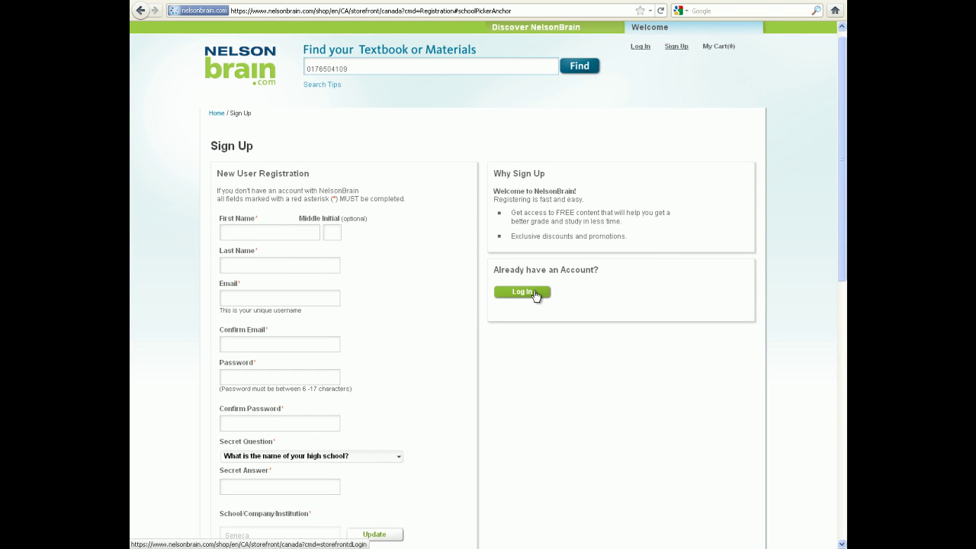
{"action": "left_click", "coordinate": [522, 292]}
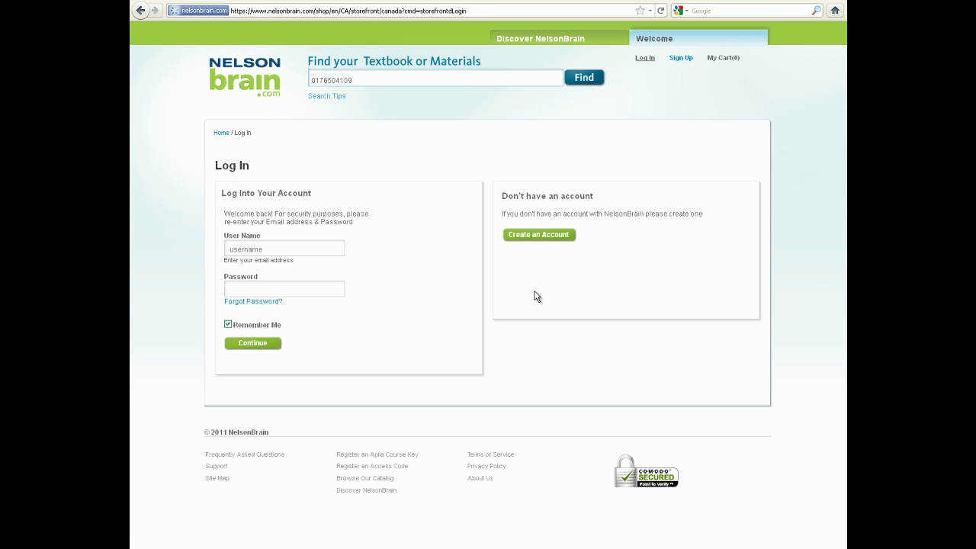
{"action": "left_click", "coordinate": [338, 247]}
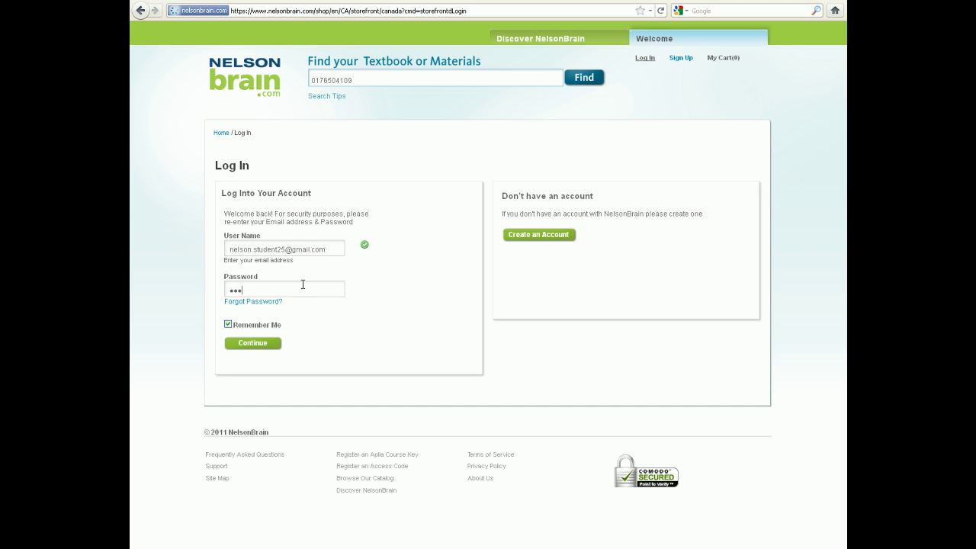
{"action": "left_click", "coordinate": [274, 326]}
{"action": "left_click", "coordinate": [265, 345]}
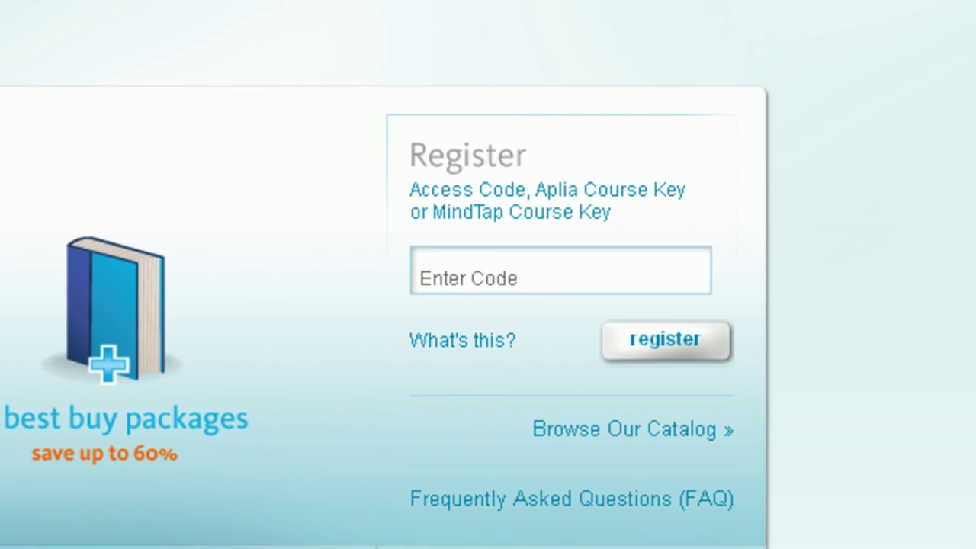
{"action": "left_click", "coordinate": [441, 276]}
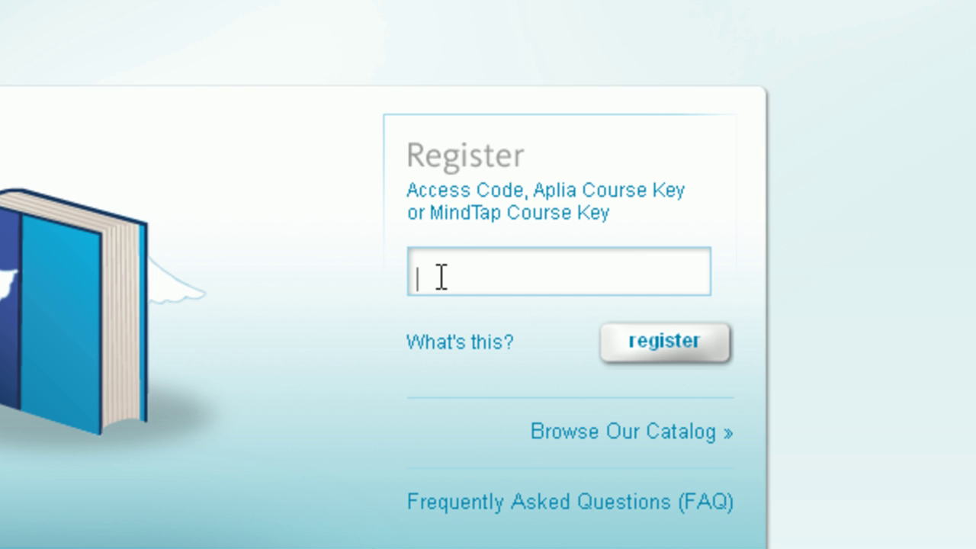
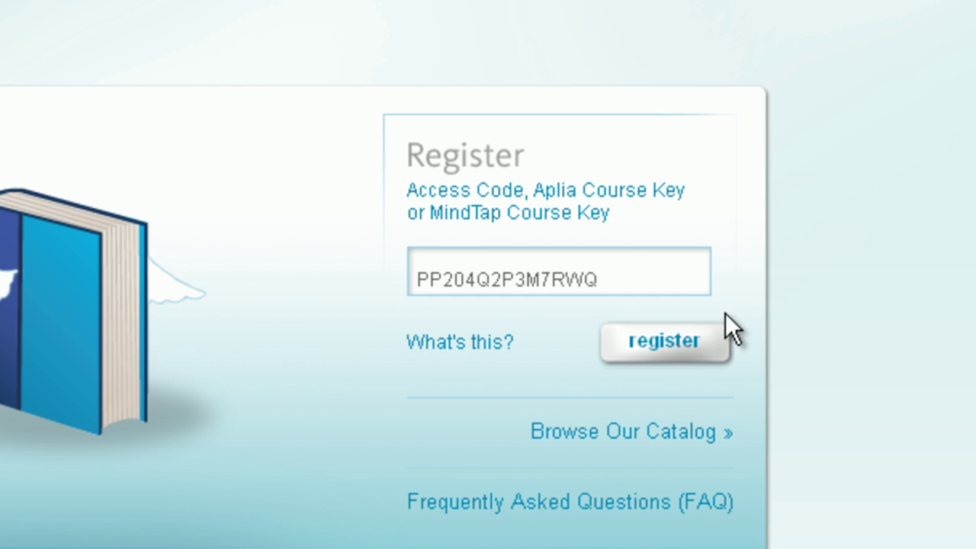
{"action": "left_click", "coordinate": [657, 343]}
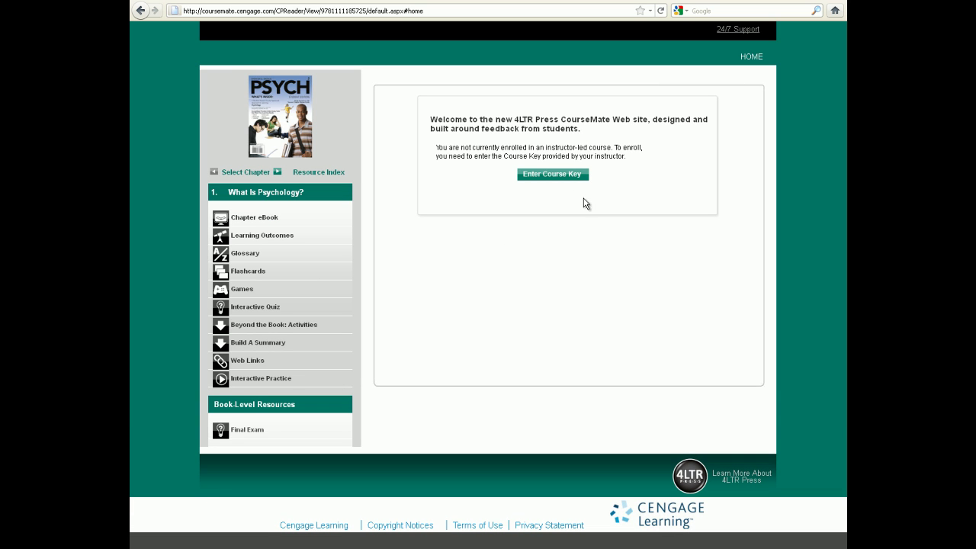
{"action": "left_click", "coordinate": [554, 177]}
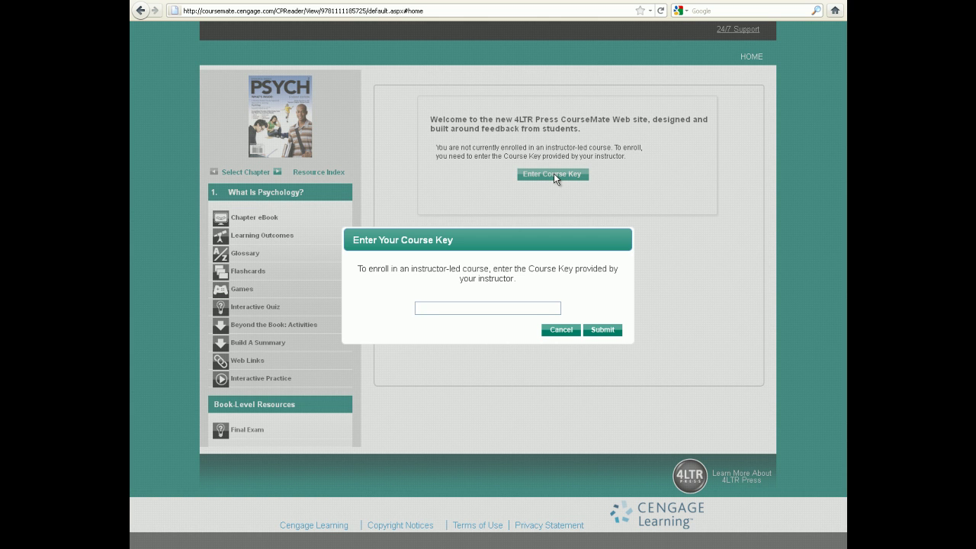
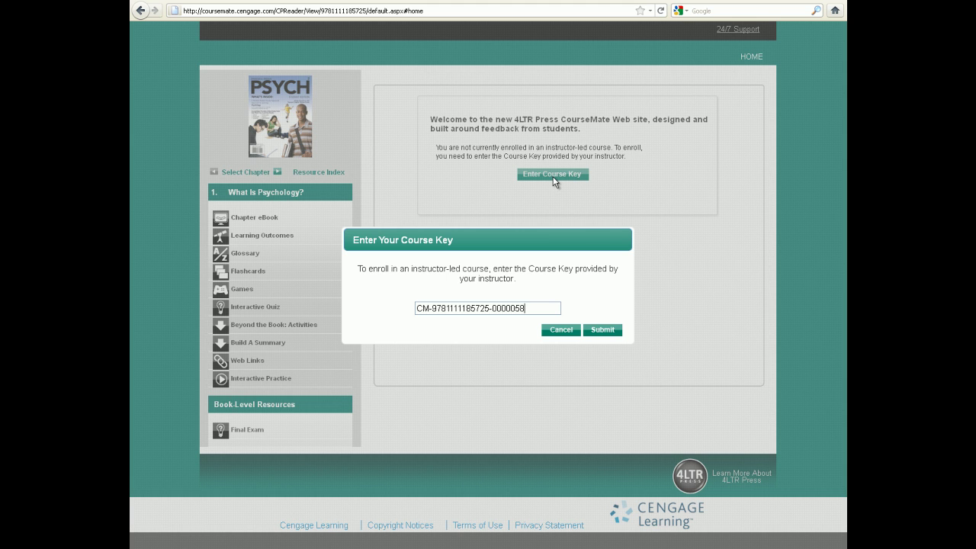
Step: Submit the course key to join Demo Course SS Sec. A, then open the Chapter 1 eBook page
{"action": "left_click", "coordinate": [597, 330]}
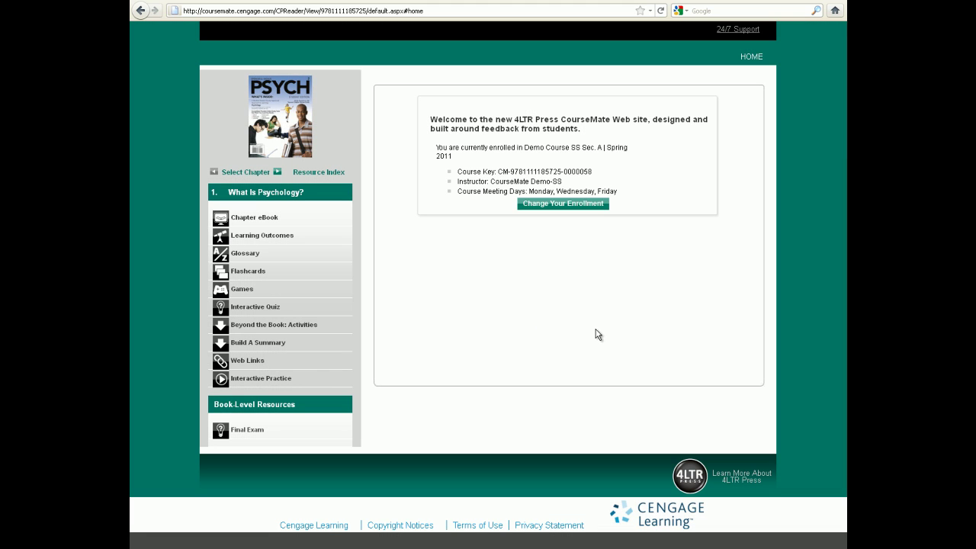
{"action": "left_click", "coordinate": [274, 221]}
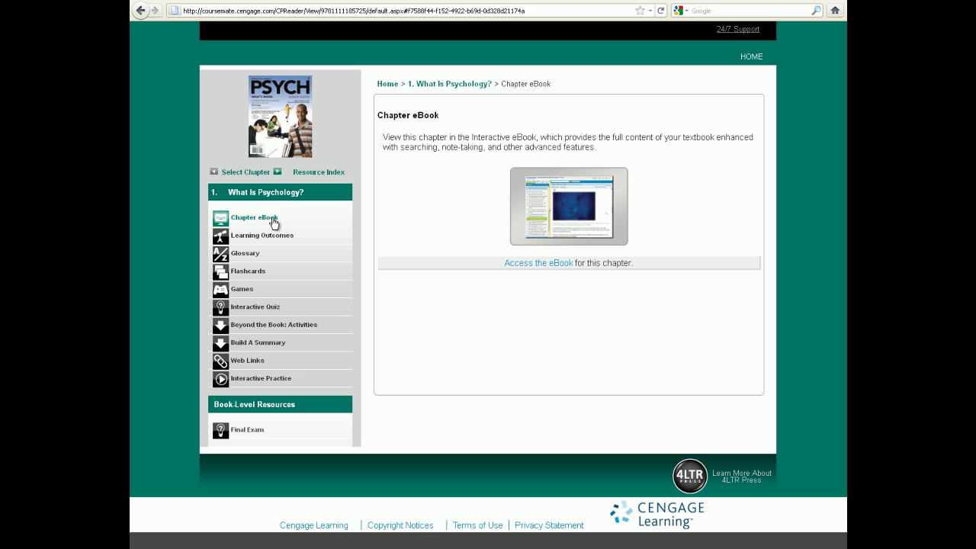
Step: Open the eBook at LO1 Psychology as a Science and highlight the 'Sciences have certain goals' sentence
{"action": "left_click", "coordinate": [555, 226]}
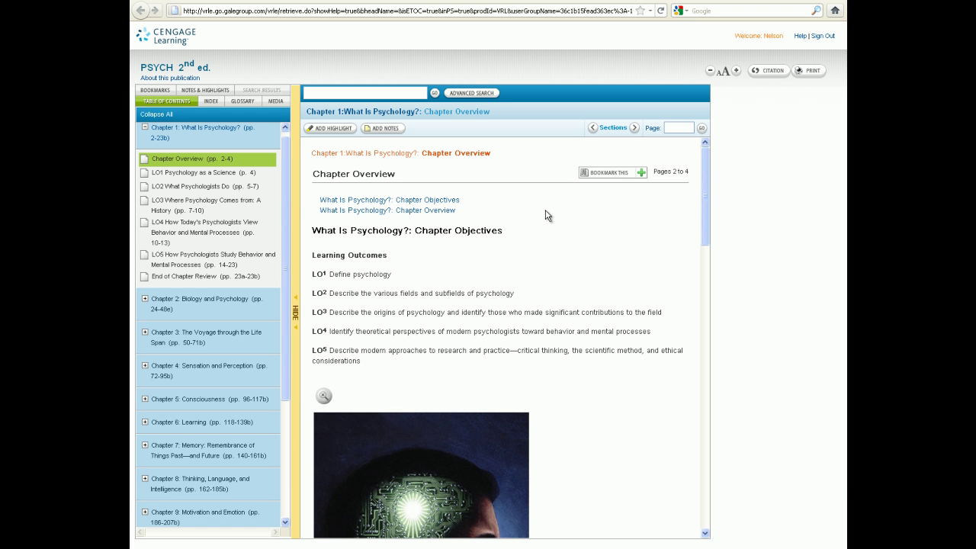
{"action": "left_click", "coordinate": [246, 173]}
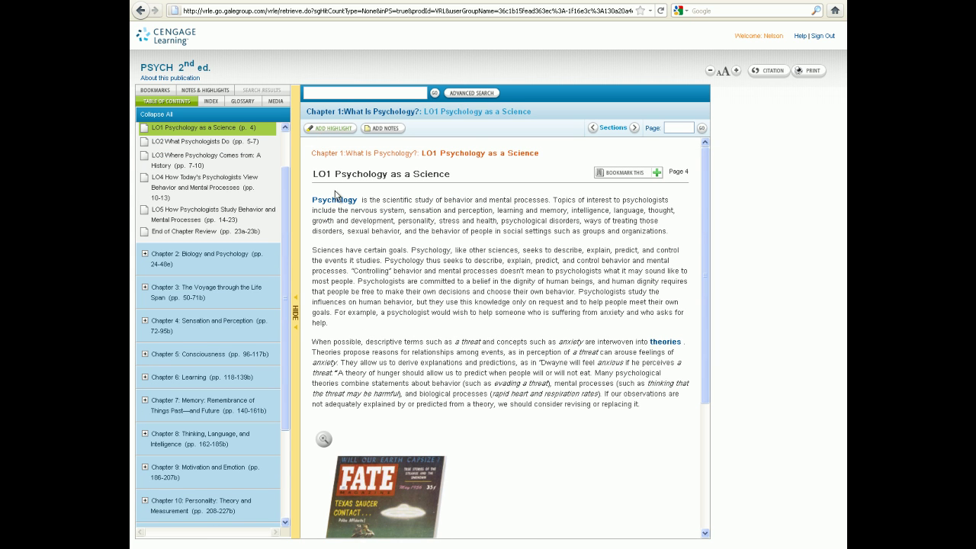
{"action": "left_click_drag", "start_coordinate": [312, 252], "coordinate": [383, 261]}
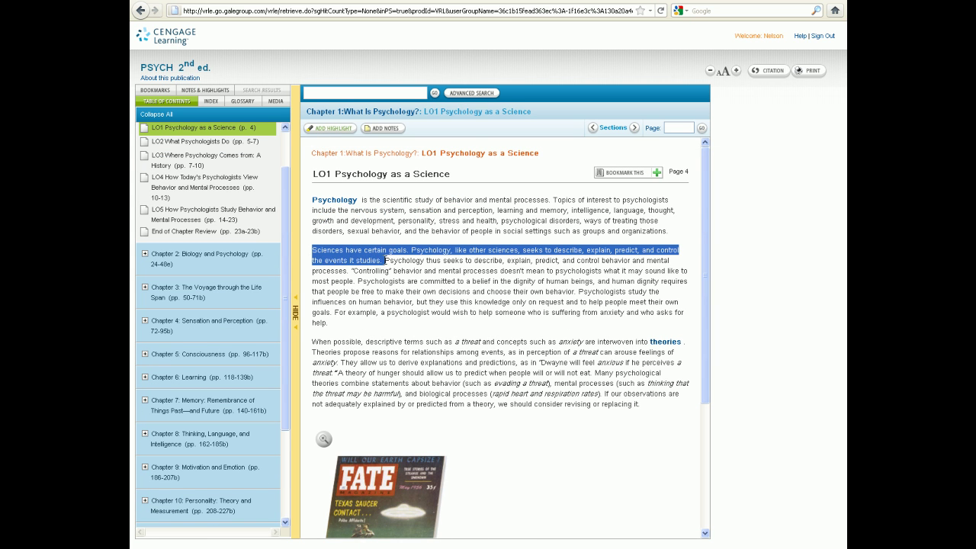
Step: Add and save a sample note placed after the word 'help'
{"action": "left_click", "coordinate": [374, 131]}
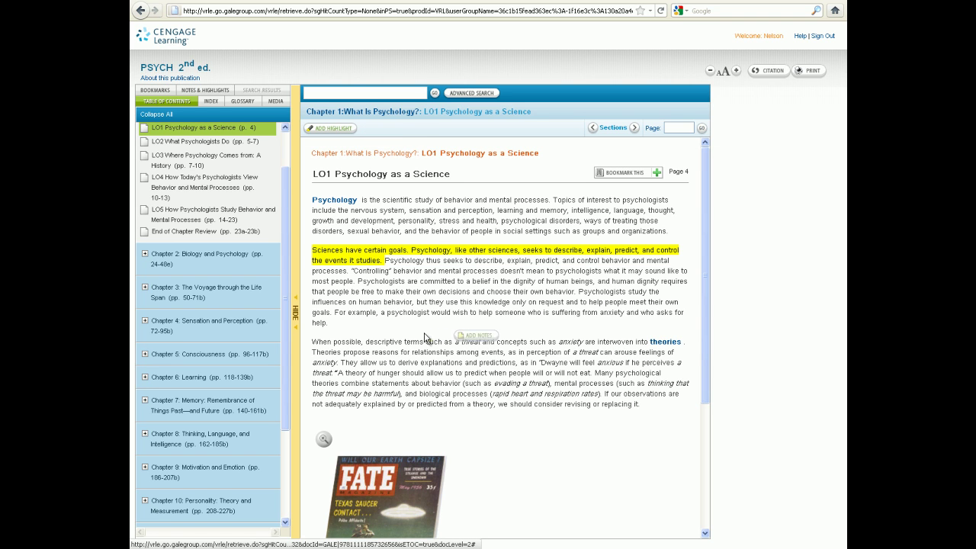
{"action": "left_click", "coordinate": [388, 319]}
{"action": "type", "text": "Note 1 - sample"}
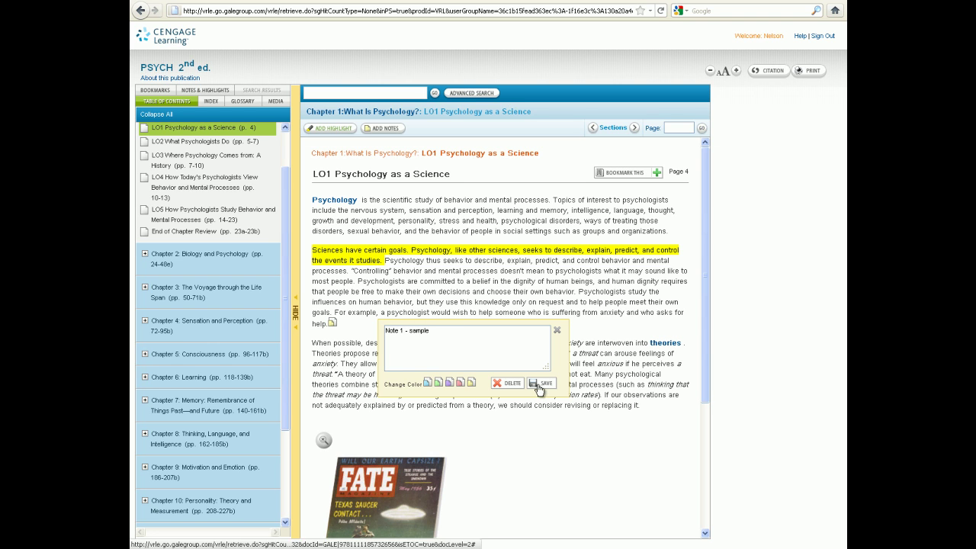
{"action": "left_click", "coordinate": [540, 383]}
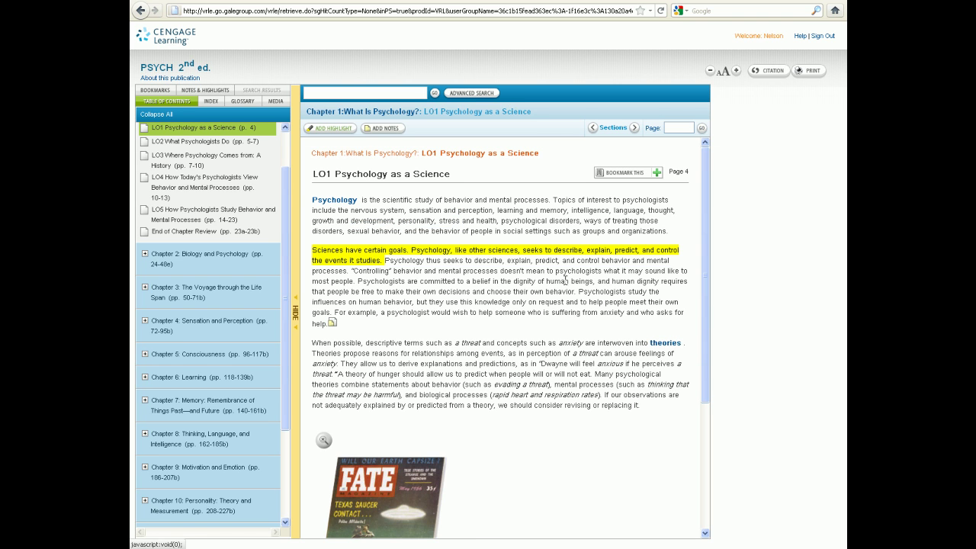
{"action": "left_click", "coordinate": [367, 94]}
{"action": "type", "text": "pure research"}
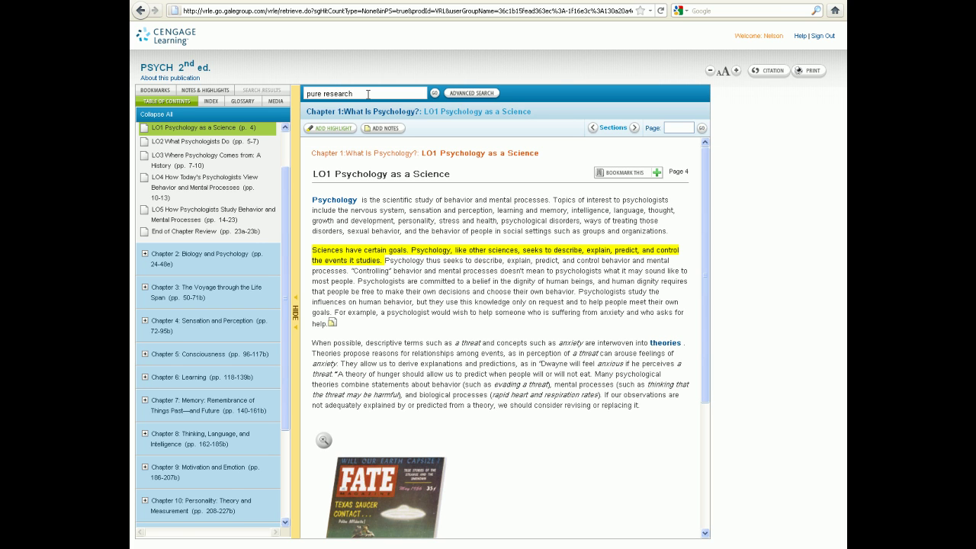
Step: Search 'pure research', open the LO2 What Psychologists Do match, and bookmark that section
{"action": "left_click", "coordinate": [434, 93]}
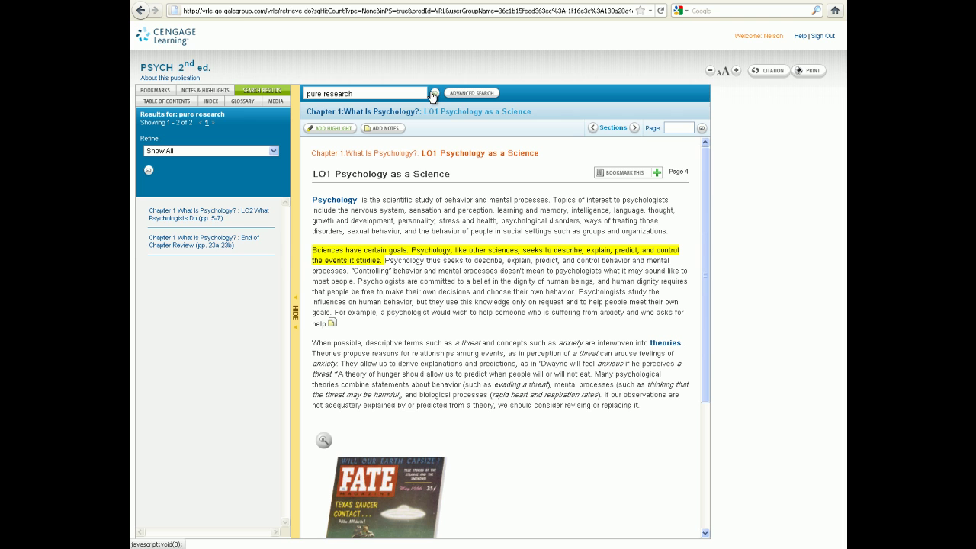
{"action": "left_click", "coordinate": [193, 217]}
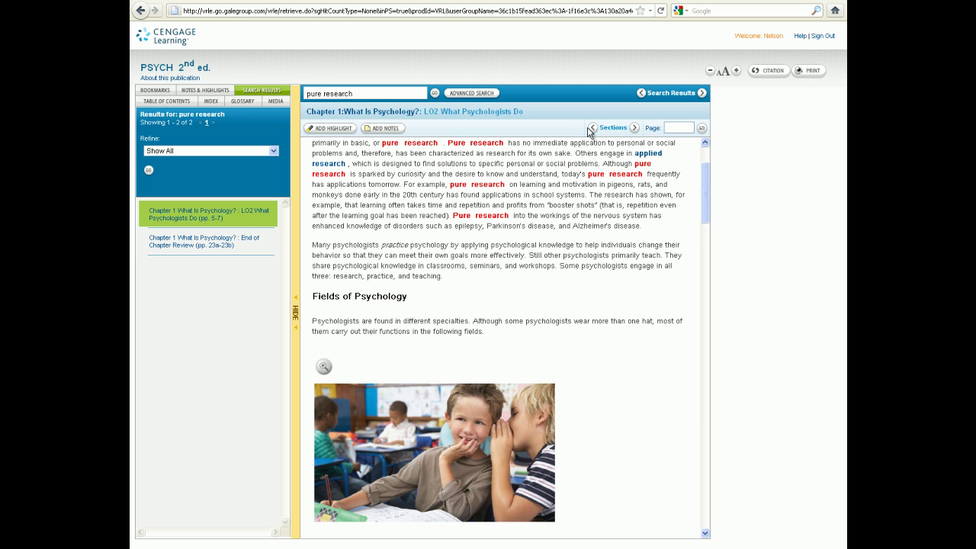
{"action": "scroll", "coordinate": [665, 218], "scroll_direction": "up", "scroll_amount": 3}
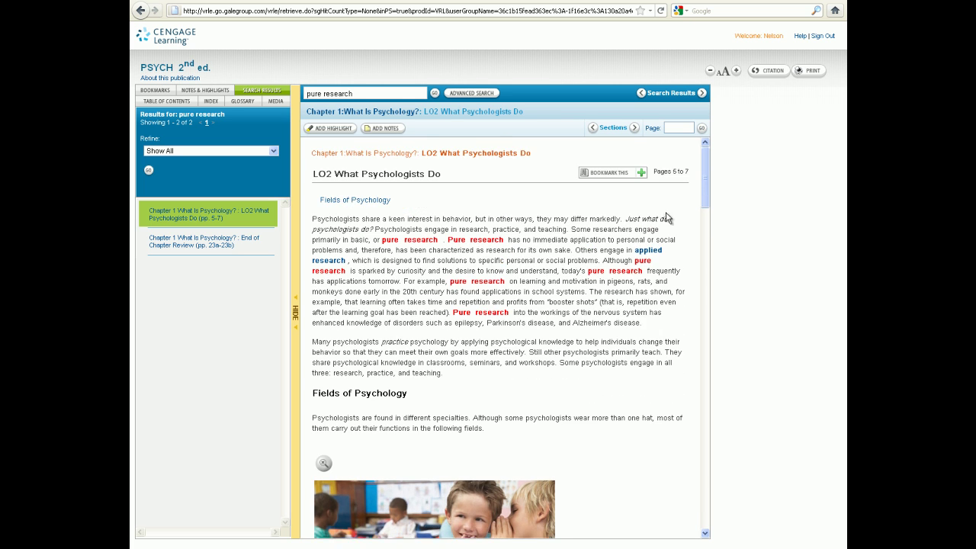
{"action": "left_click", "coordinate": [641, 172]}
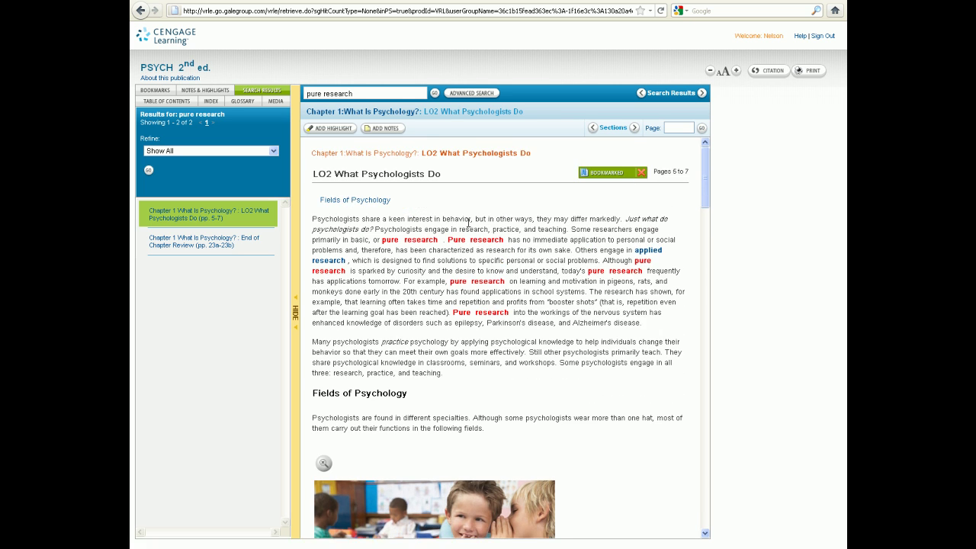
Step: Revisit the Pages 5-7 bookmark and the Page 4 note and highlight in the eBook reader
{"action": "left_click", "coordinate": [159, 91]}
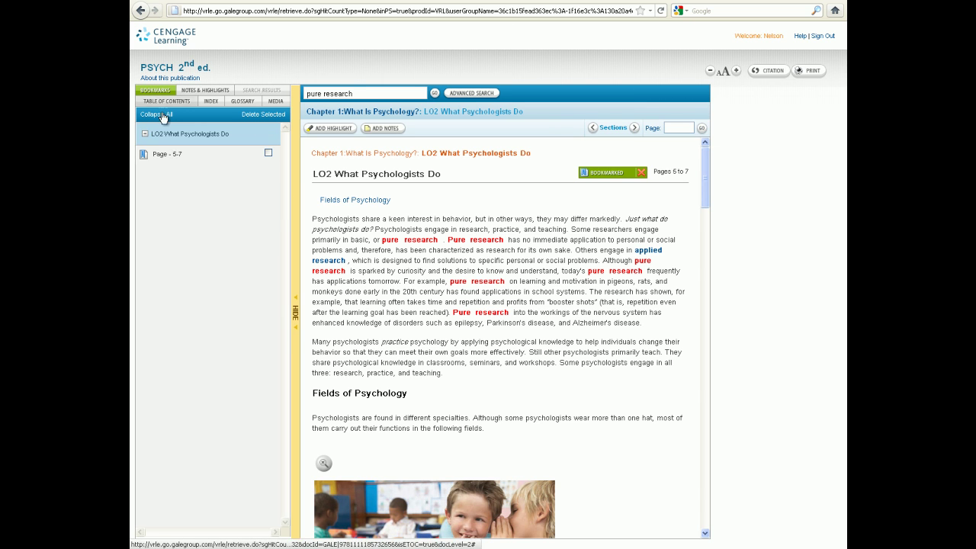
{"action": "left_click", "coordinate": [175, 155]}
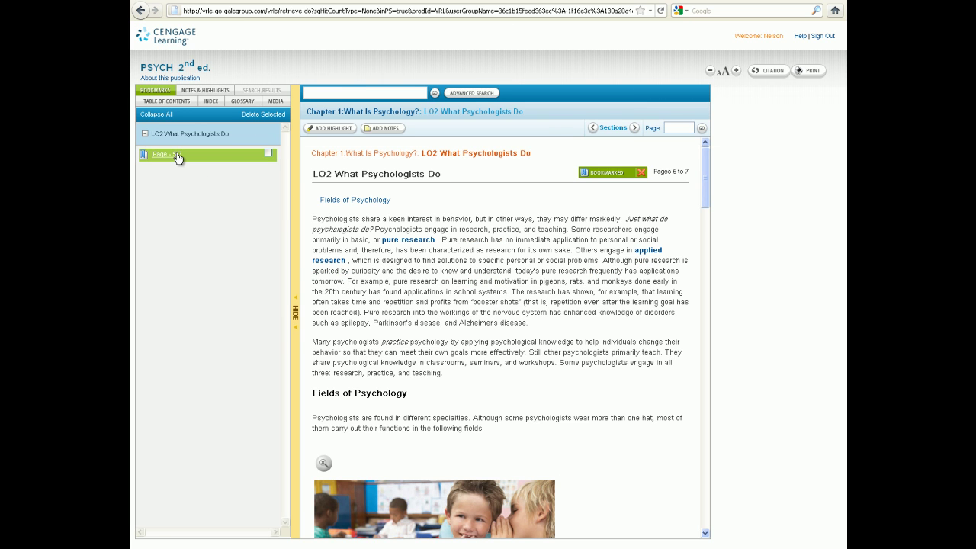
{"action": "left_click", "coordinate": [192, 91]}
{"action": "left_click", "coordinate": [174, 174]}
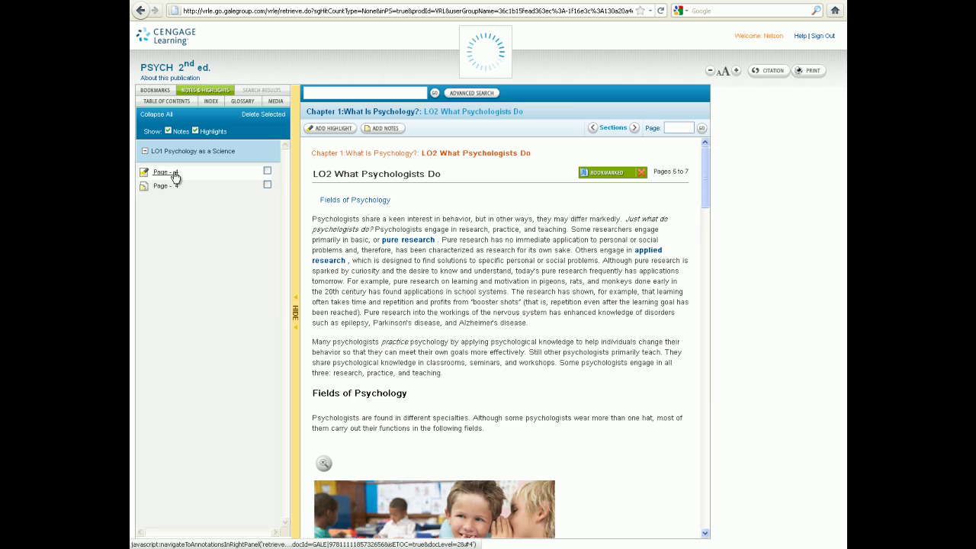
{"action": "left_click", "coordinate": [165, 188]}
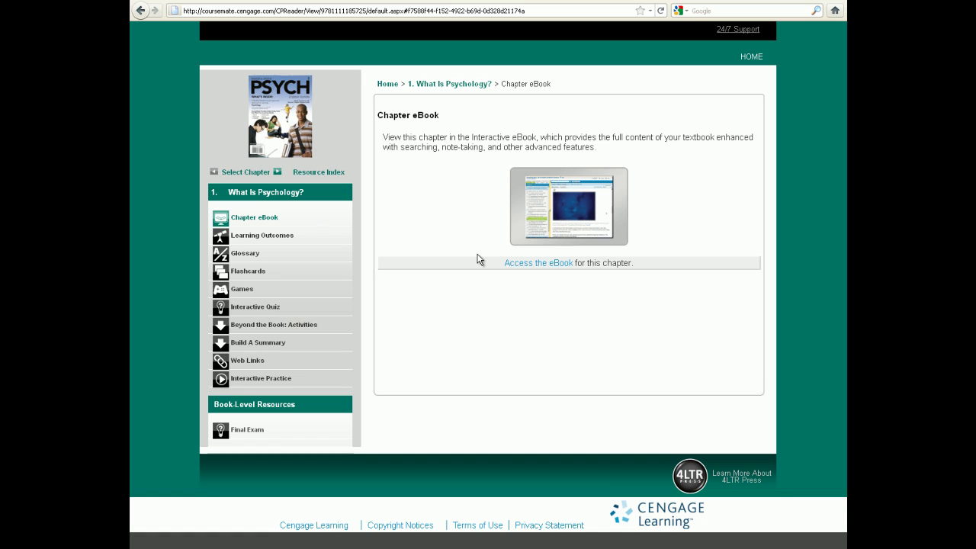
Step: Advance to chapter 3, The Voyage Through the Life Span, and view its four learning outcomes
{"action": "left_click", "coordinate": [279, 174]}
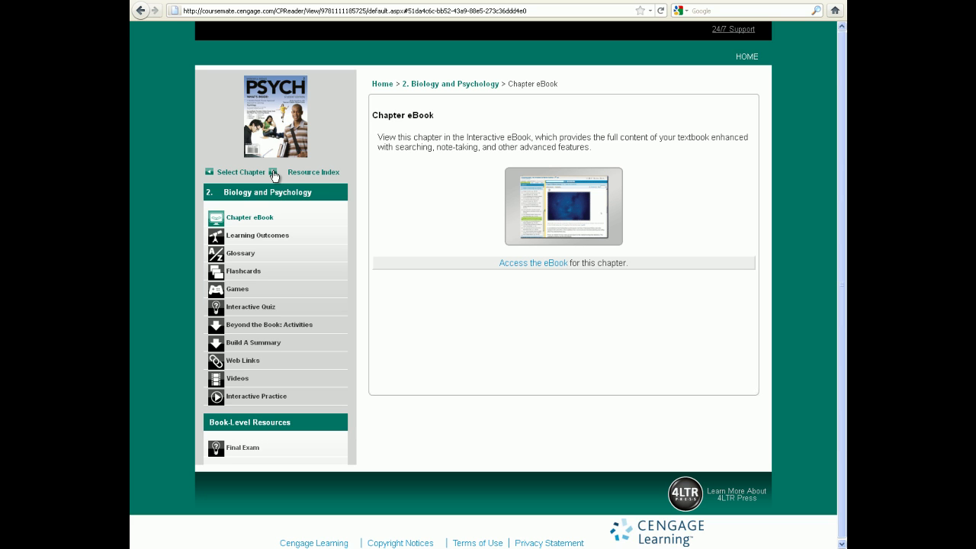
{"action": "left_click", "coordinate": [273, 174]}
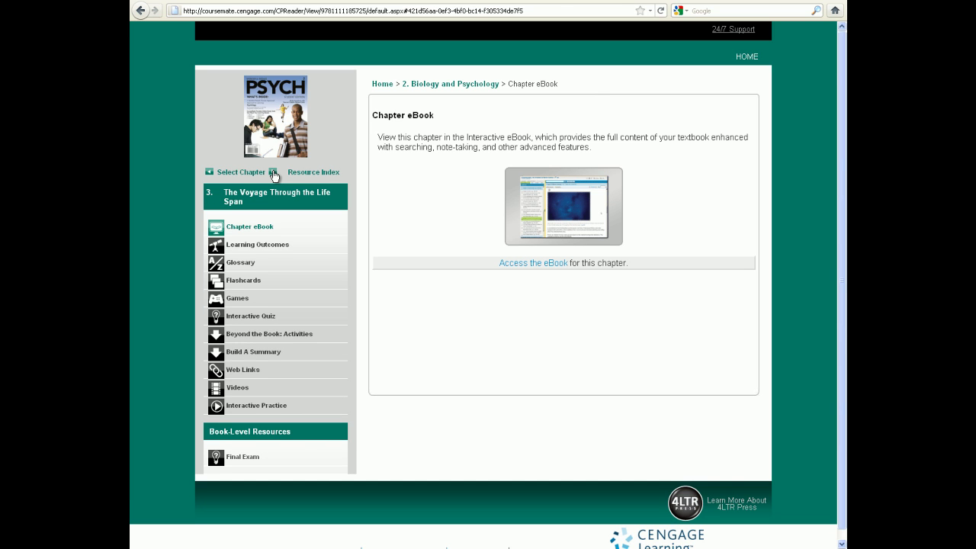
{"action": "left_click", "coordinate": [256, 246]}
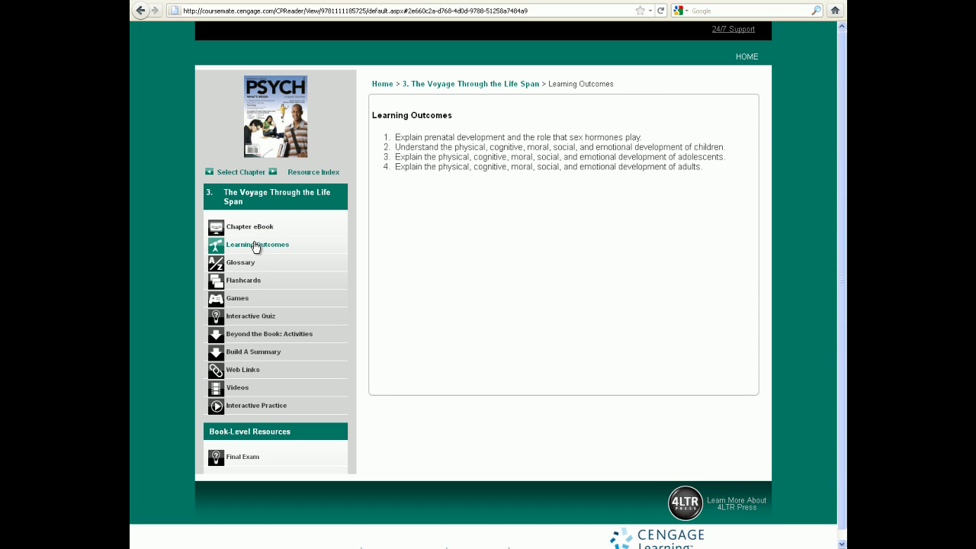
Step: Browse chapter 3's Glossary, Flashcards, Games and Interactive Quiz pages
{"action": "left_click", "coordinate": [239, 265]}
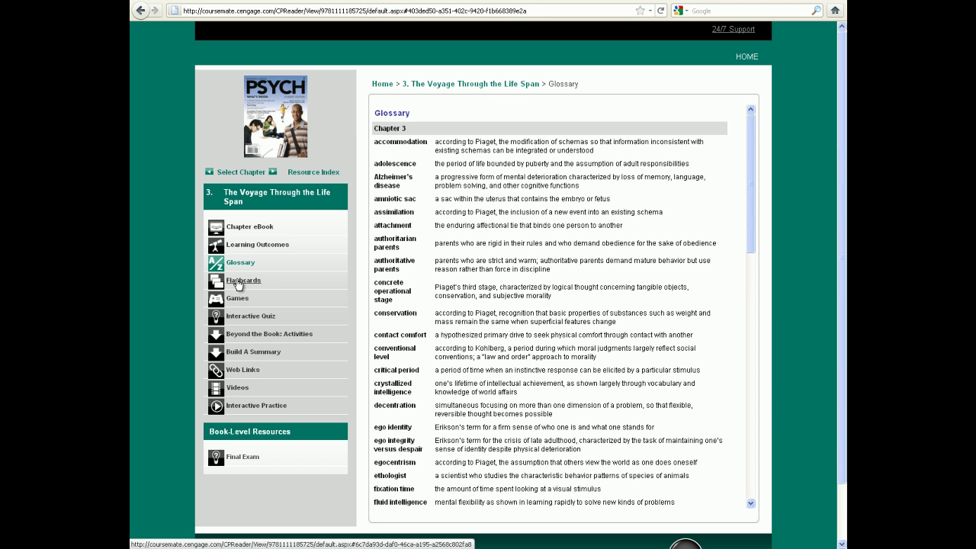
{"action": "left_click", "coordinate": [238, 283]}
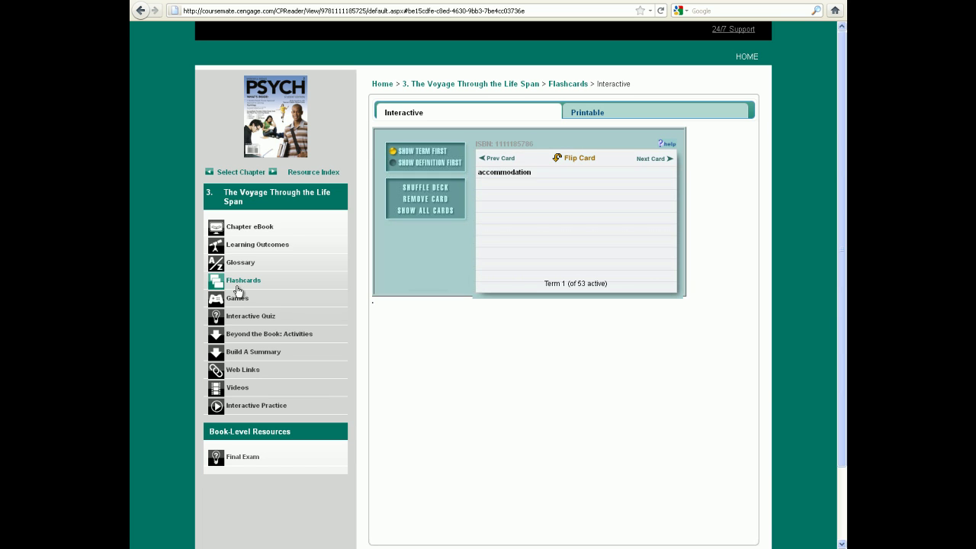
{"action": "left_click", "coordinate": [238, 302]}
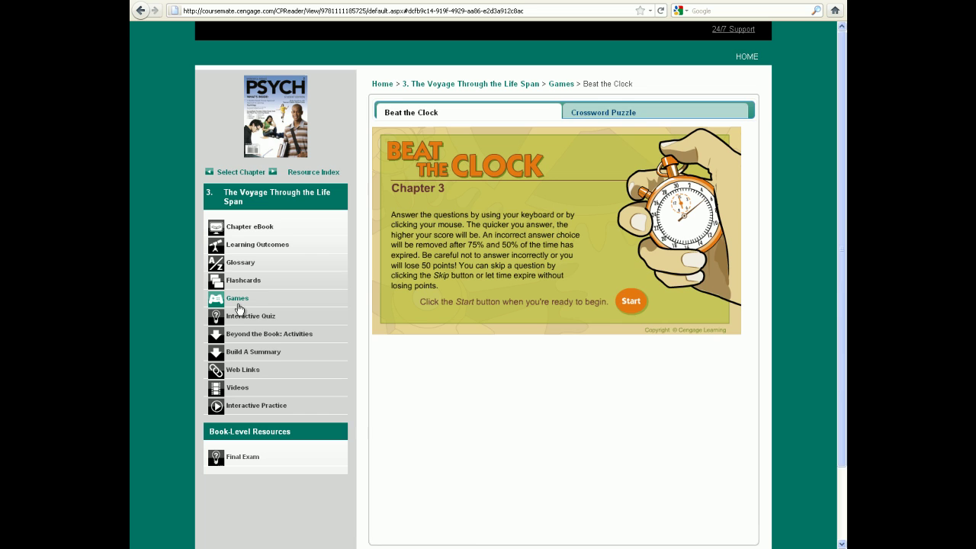
{"action": "left_click", "coordinate": [239, 317]}
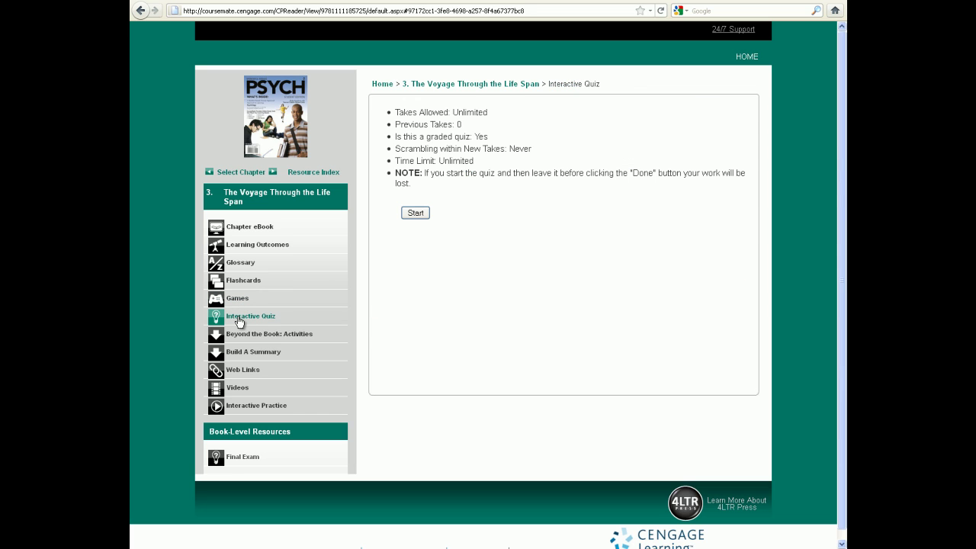
Step: Check Beyond the Book, Build A Summary, Web Links, Videos and Interactive Practice for chapter 3
{"action": "left_click", "coordinate": [240, 335]}
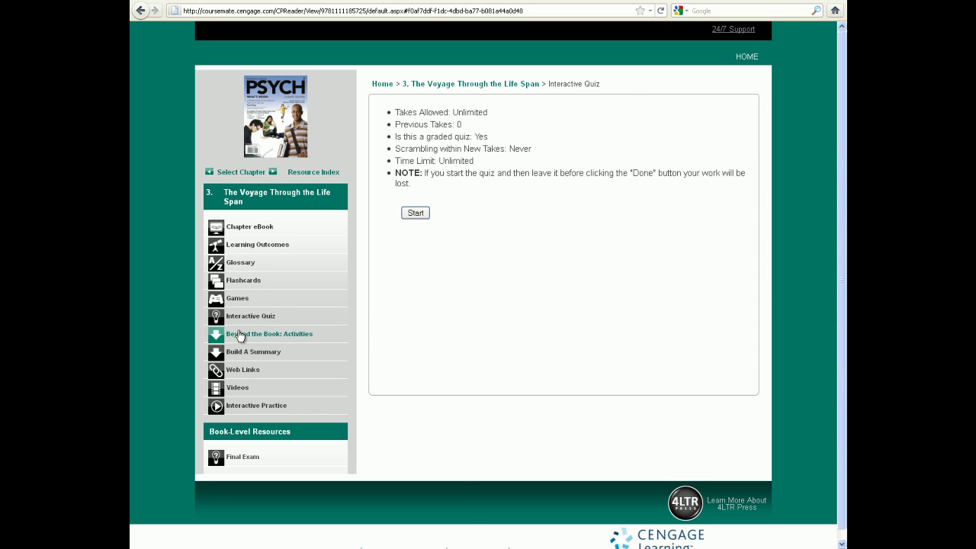
{"action": "left_click", "coordinate": [240, 353]}
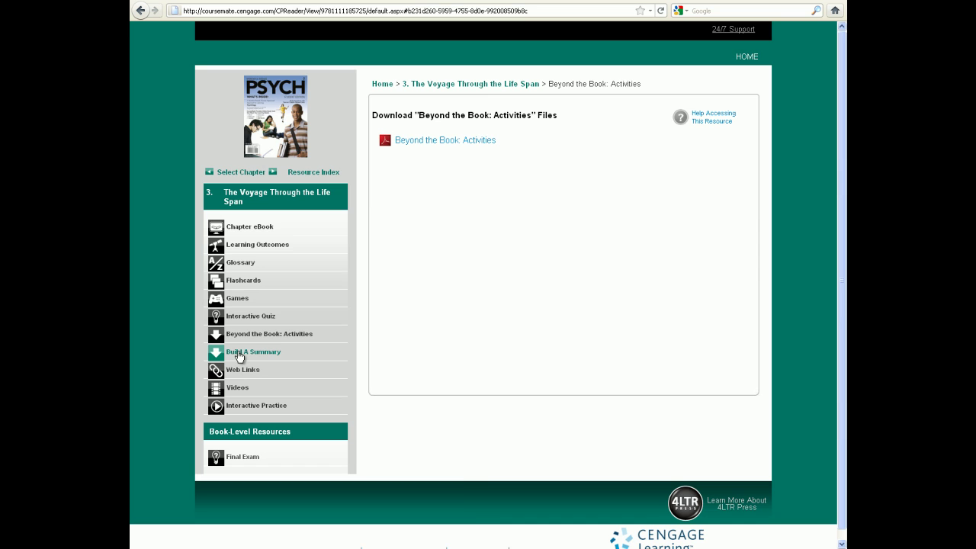
{"action": "left_click", "coordinate": [240, 371]}
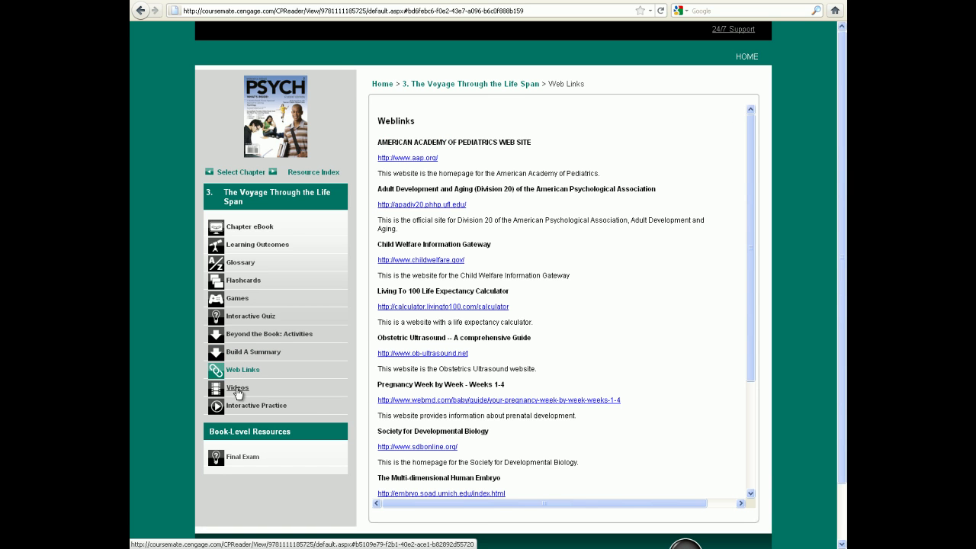
{"action": "left_click", "coordinate": [237, 389]}
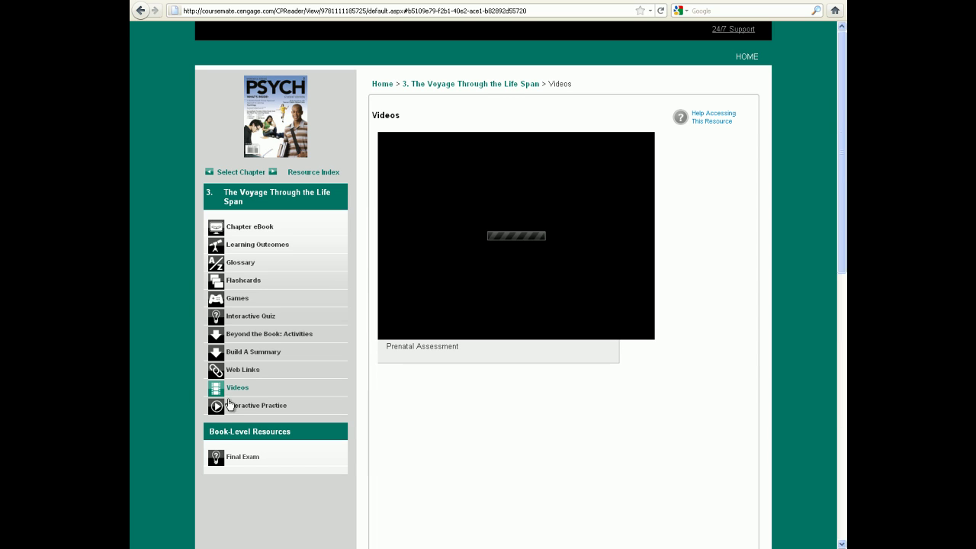
{"action": "left_click", "coordinate": [233, 405]}
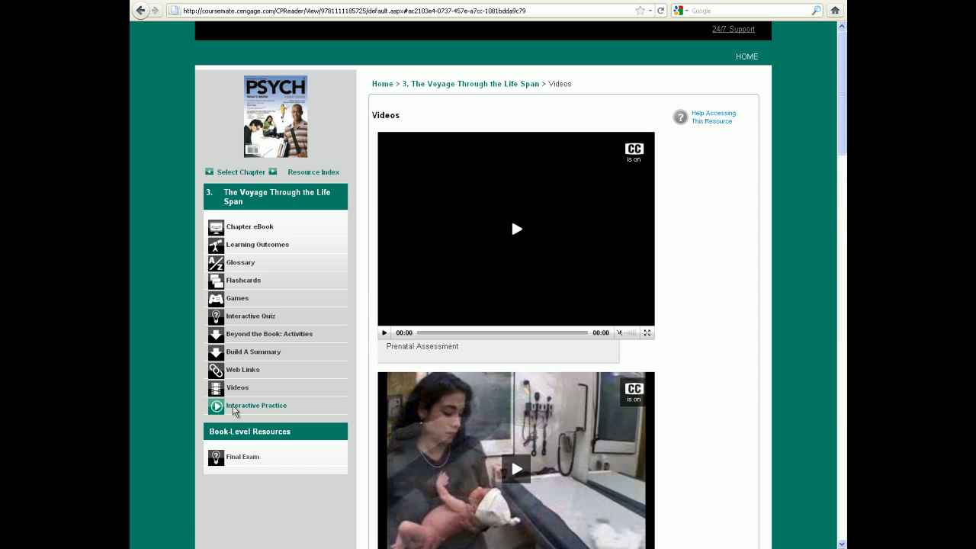